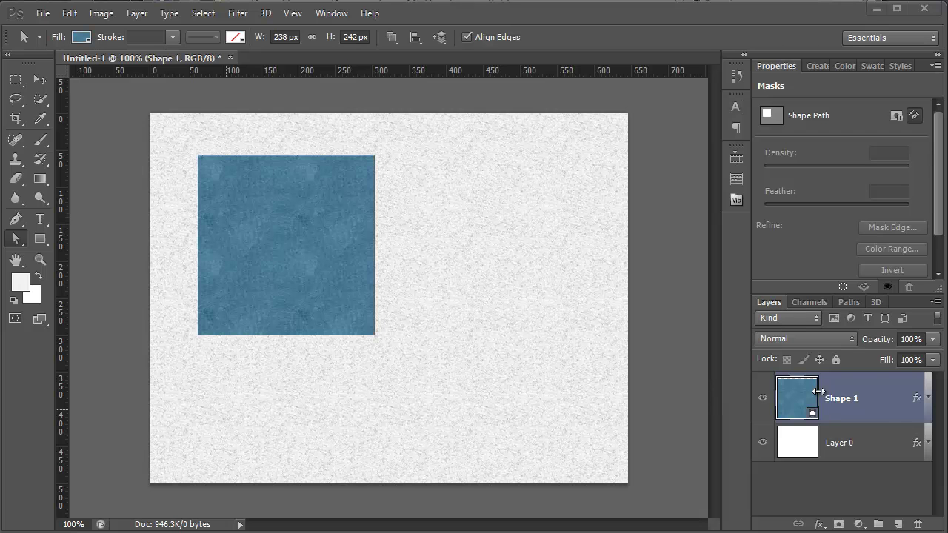
Open Shape 1's Layer Style dialog and enable the Stroke effect.
{"action": "double_click", "coordinate": [878, 413]}
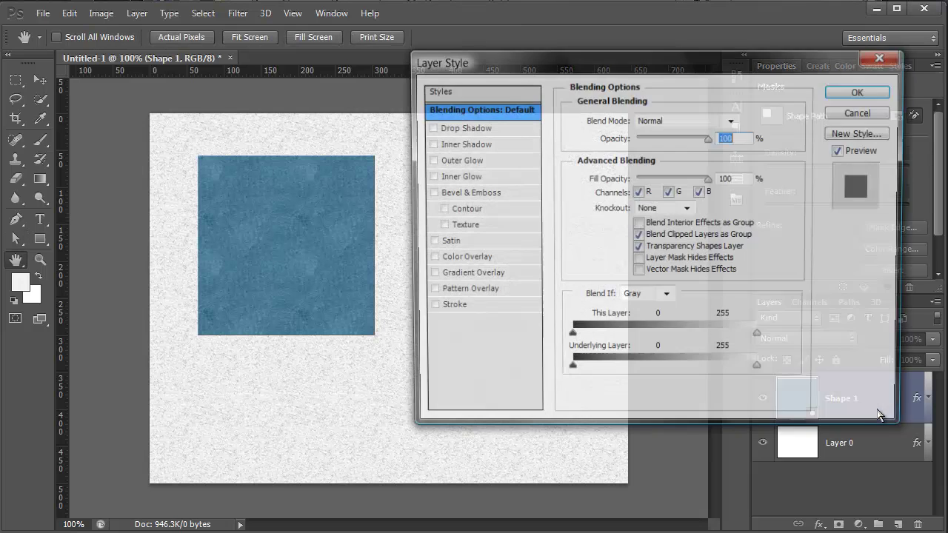
{"action": "left_click_drag", "start_coordinate": [683, 69], "coordinate": [666, 70]}
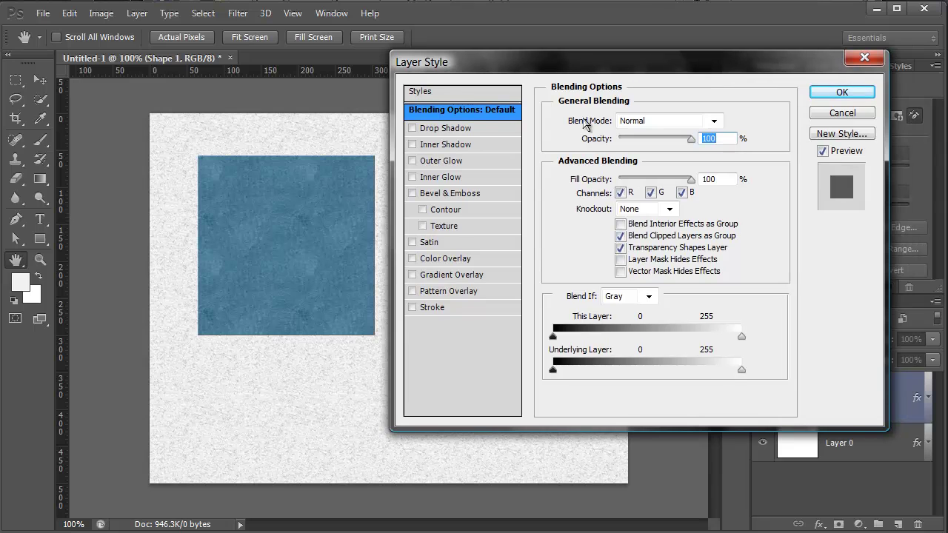
{"action": "left_click", "coordinate": [434, 306]}
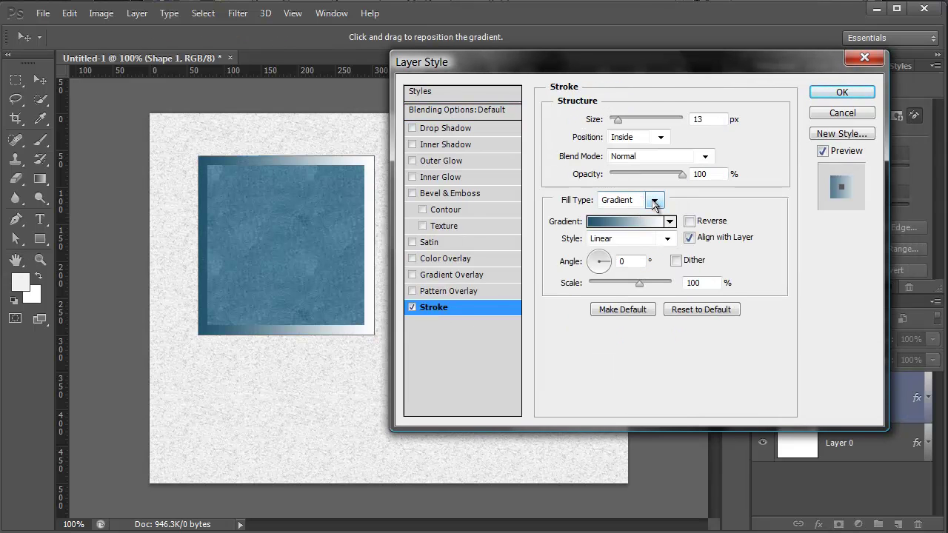
Try Color and Gradient stroke fill types and raise the stroke size to 29 px.
{"action": "left_click", "coordinate": [655, 202]}
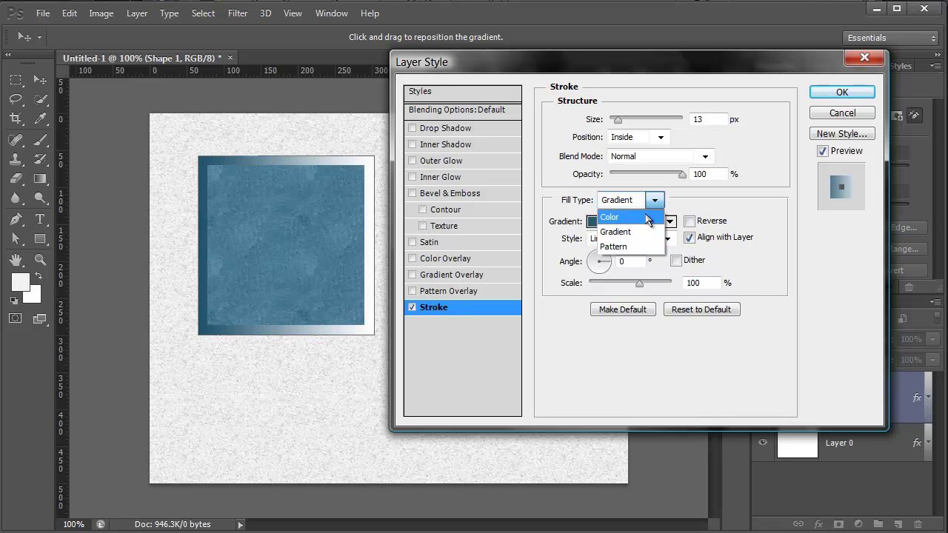
{"action": "left_click", "coordinate": [643, 217]}
{"action": "left_click", "coordinate": [655, 200]}
{"action": "left_click", "coordinate": [628, 233]}
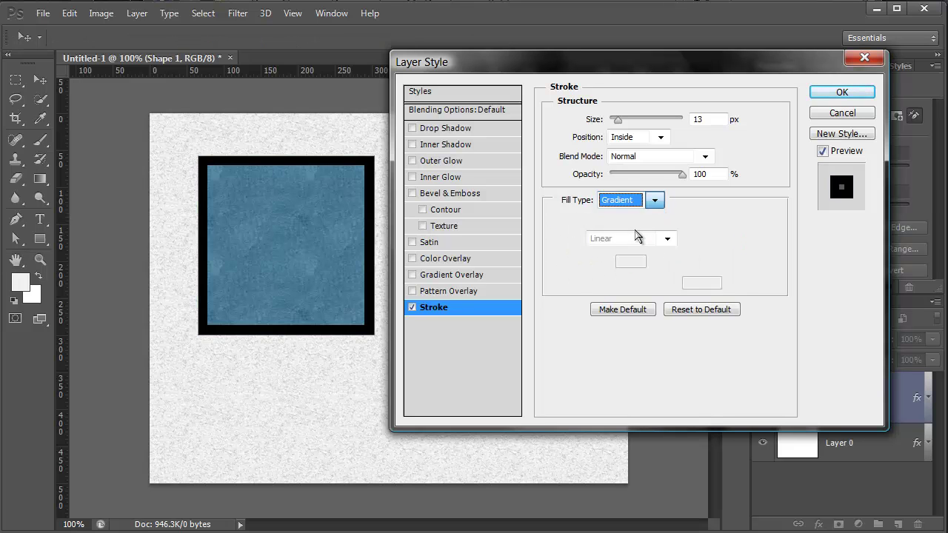
{"action": "left_click_drag", "start_coordinate": [618, 120], "coordinate": [624, 121]}
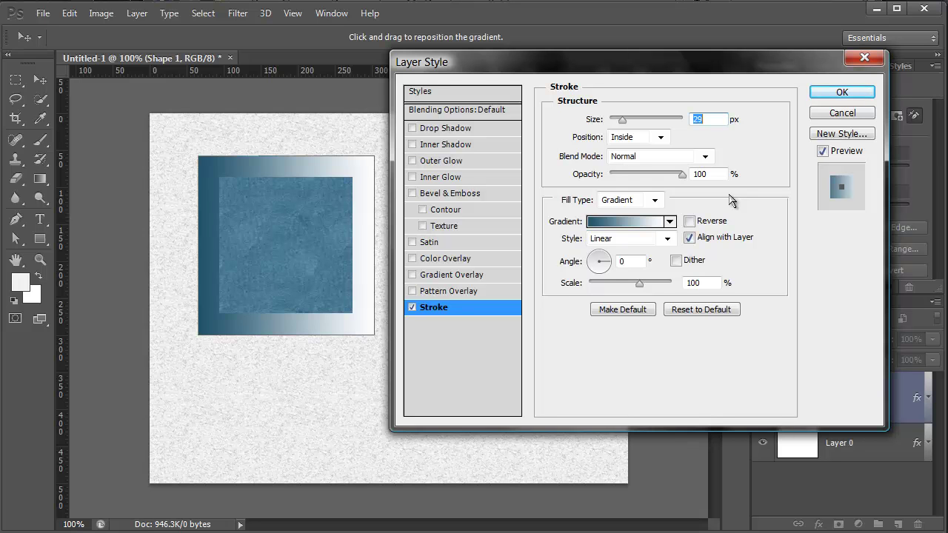
{"action": "left_click", "coordinate": [654, 203]}
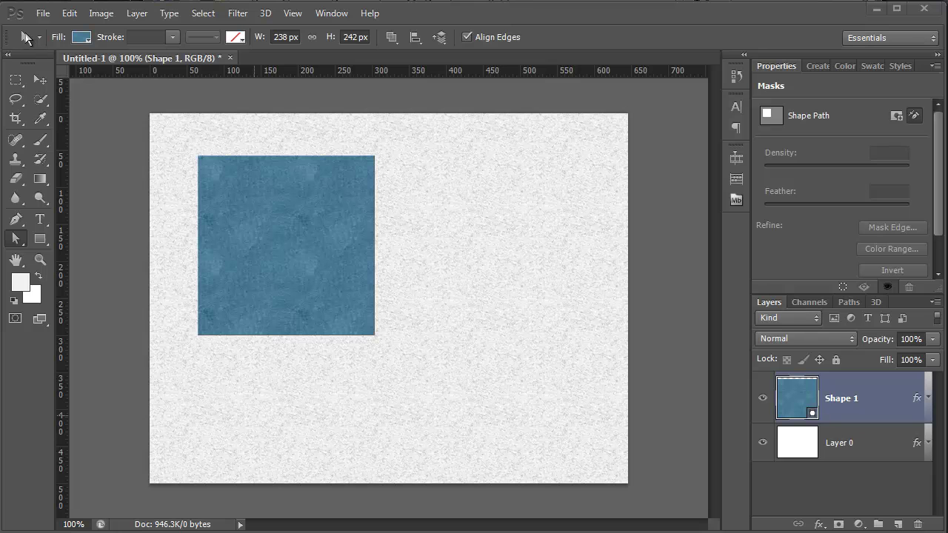
{"action": "left_click", "coordinate": [467, 36]}
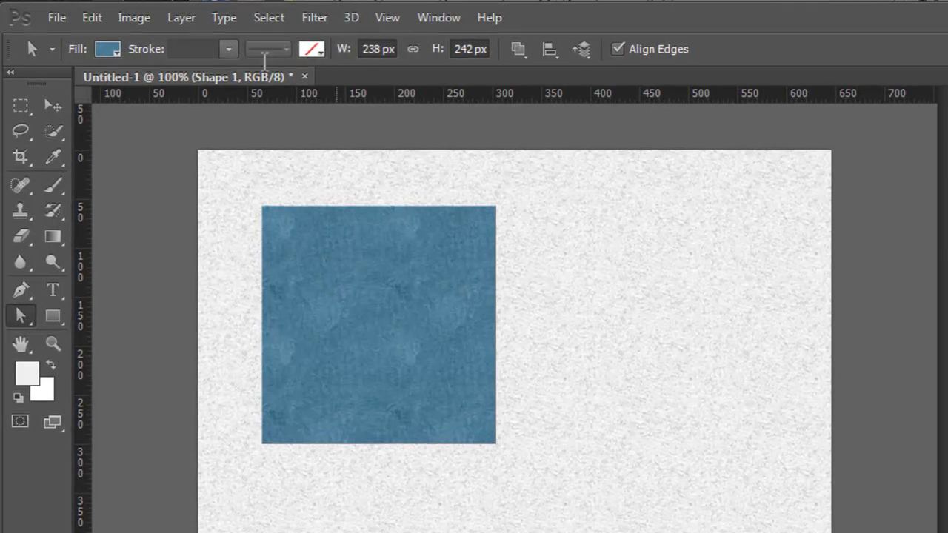
Set the shape's stroke in the options bar to the Blue Dust pattern.
{"action": "left_click", "coordinate": [321, 48]}
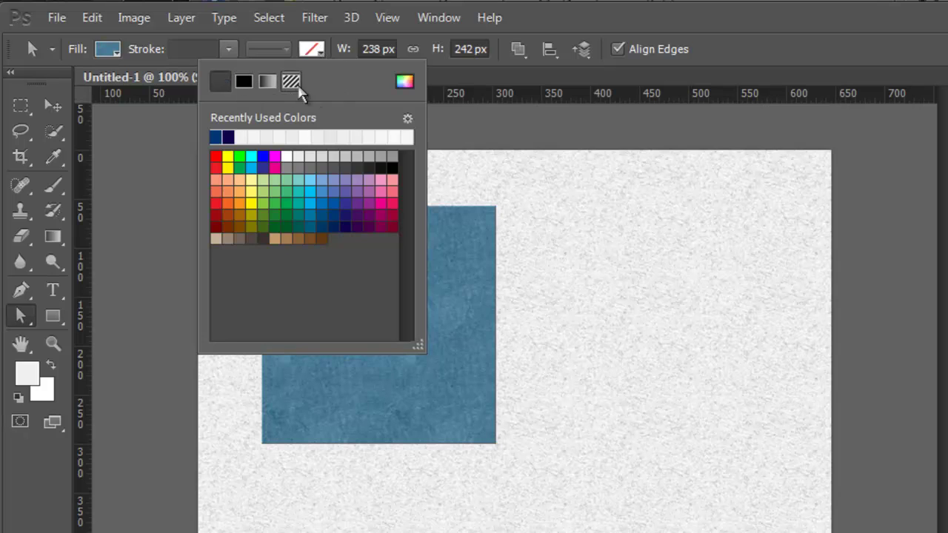
{"action": "left_click", "coordinate": [245, 83]}
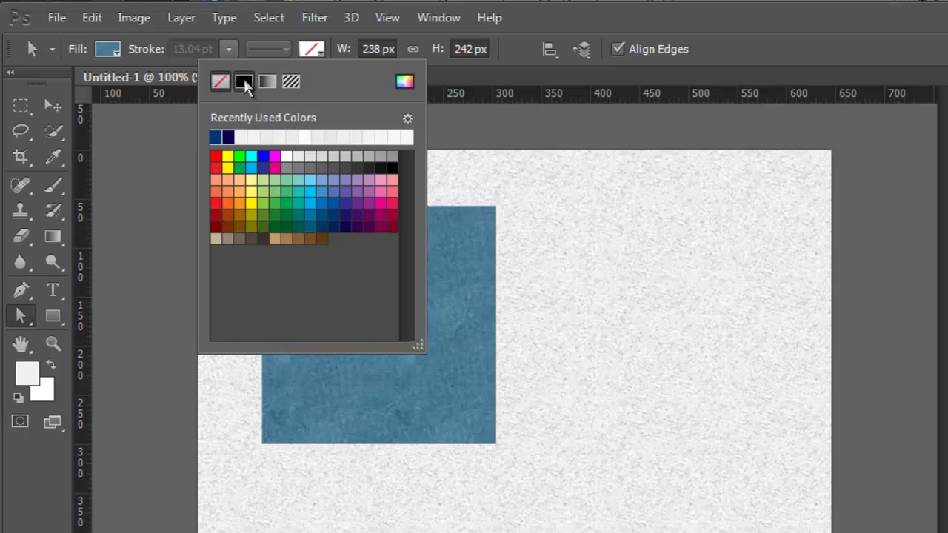
{"action": "left_click", "coordinate": [268, 82]}
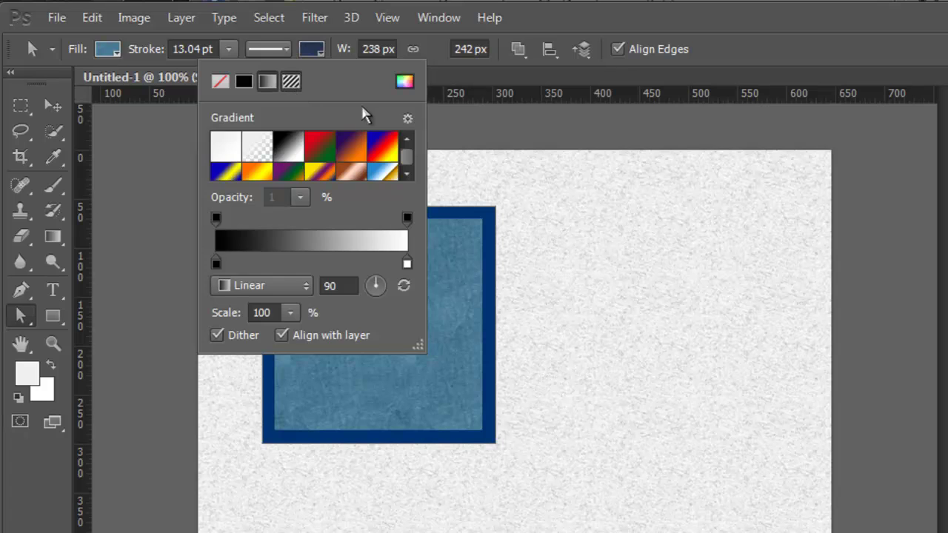
{"action": "left_click", "coordinate": [291, 82]}
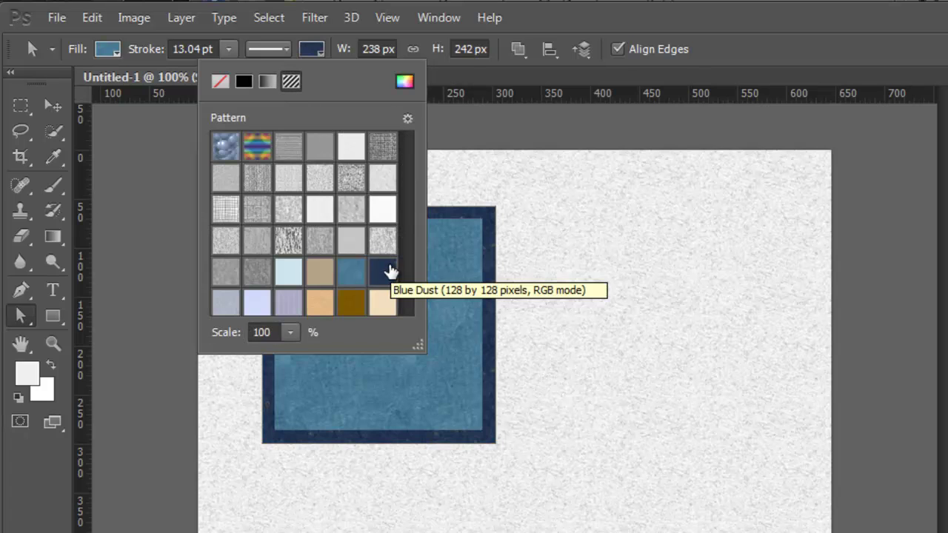
{"action": "left_click", "coordinate": [383, 272]}
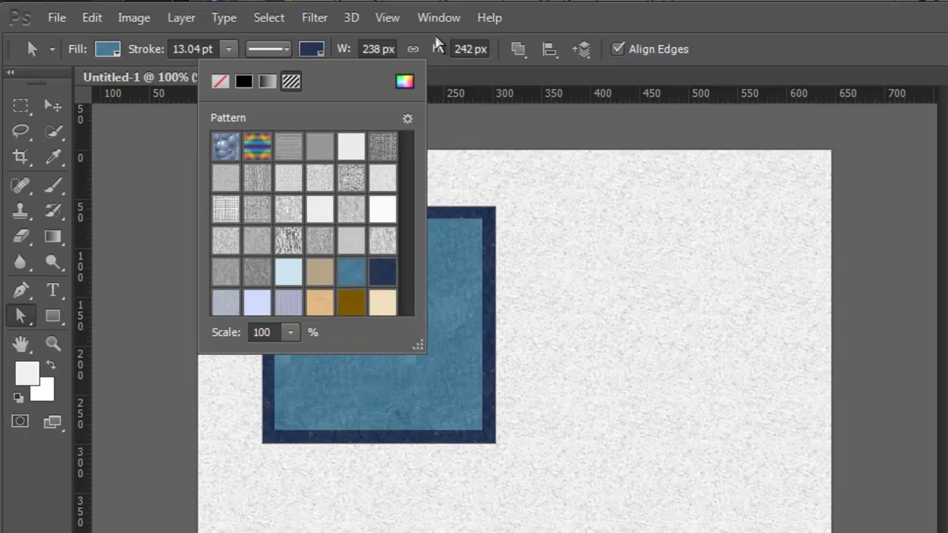
{"action": "left_click", "coordinate": [437, 47]}
Make the shape's stroke slightly thinner, about 11.31 pt.
{"action": "left_click", "coordinate": [227, 50]}
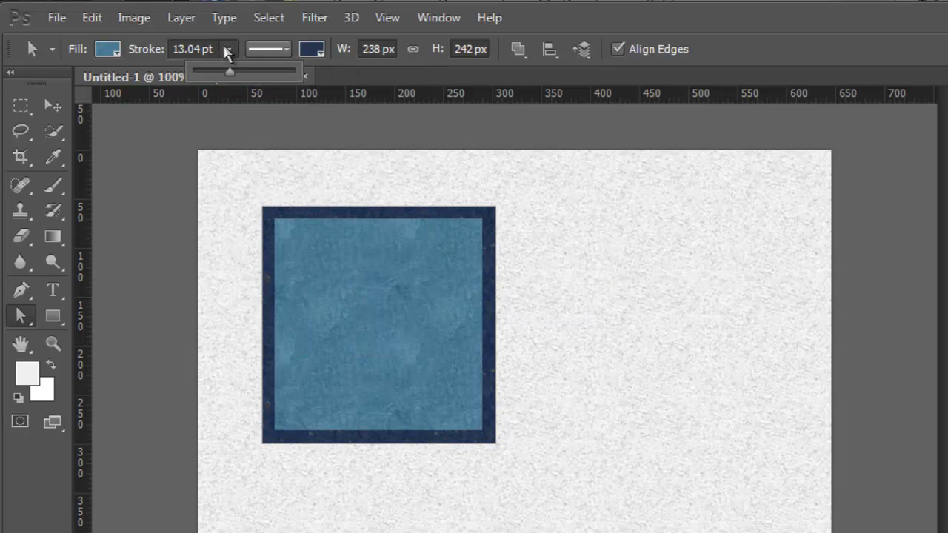
{"action": "left_click_drag", "start_coordinate": [228, 75], "coordinate": [227, 74]}
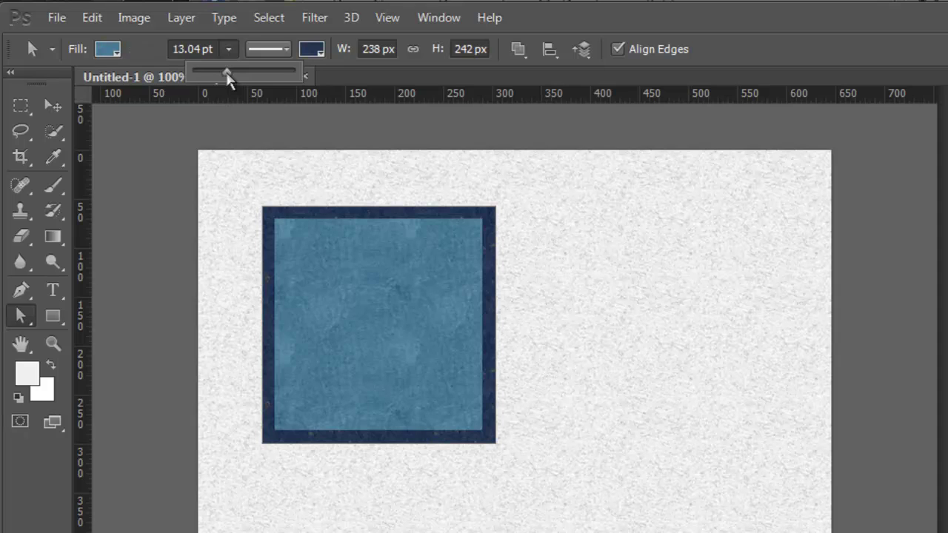
{"action": "left_click", "coordinate": [285, 50]}
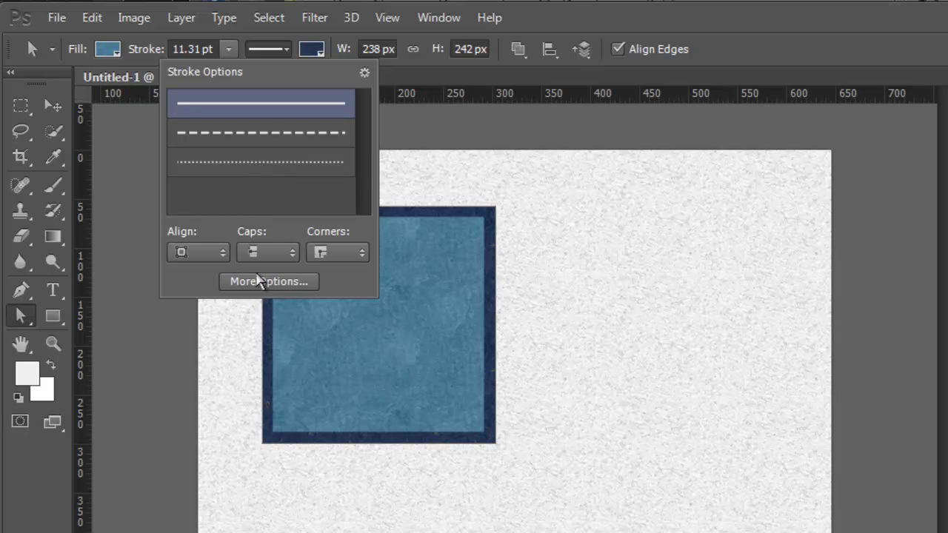
Open the full Stroke settings and browse the stroke presets without changing them.
{"action": "left_click", "coordinate": [269, 281]}
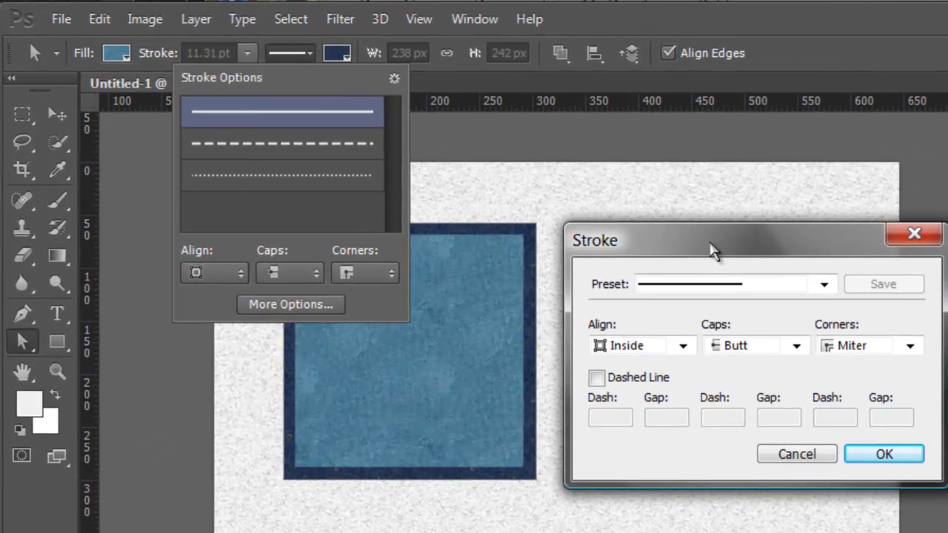
{"action": "left_click", "coordinate": [825, 284]}
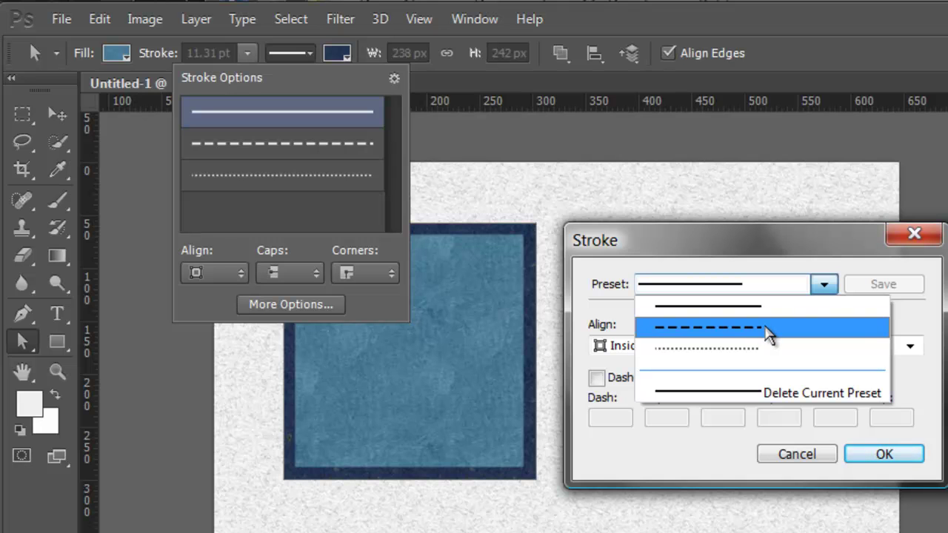
{"action": "left_click", "coordinate": [822, 280]}
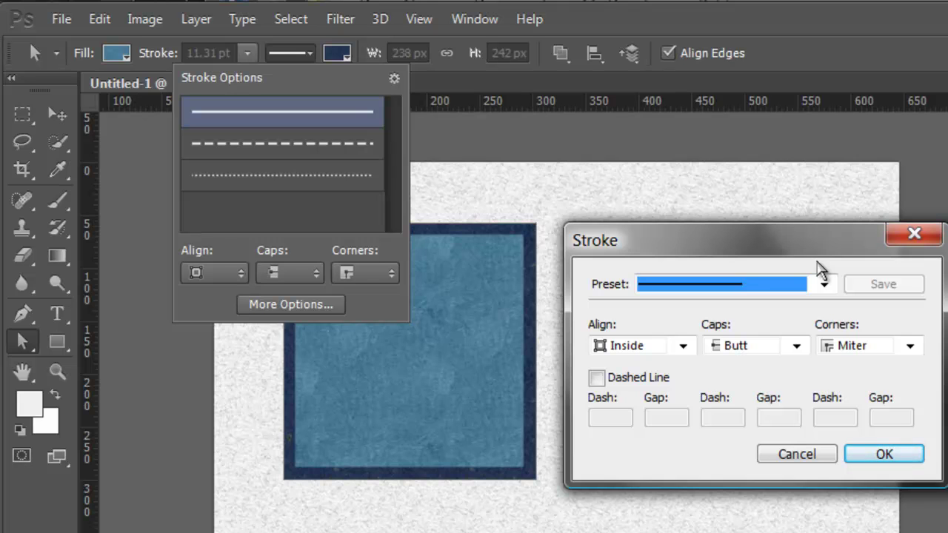
Align the stroke Outside the square and review the cap and corner styles.
{"action": "left_click", "coordinate": [682, 346]}
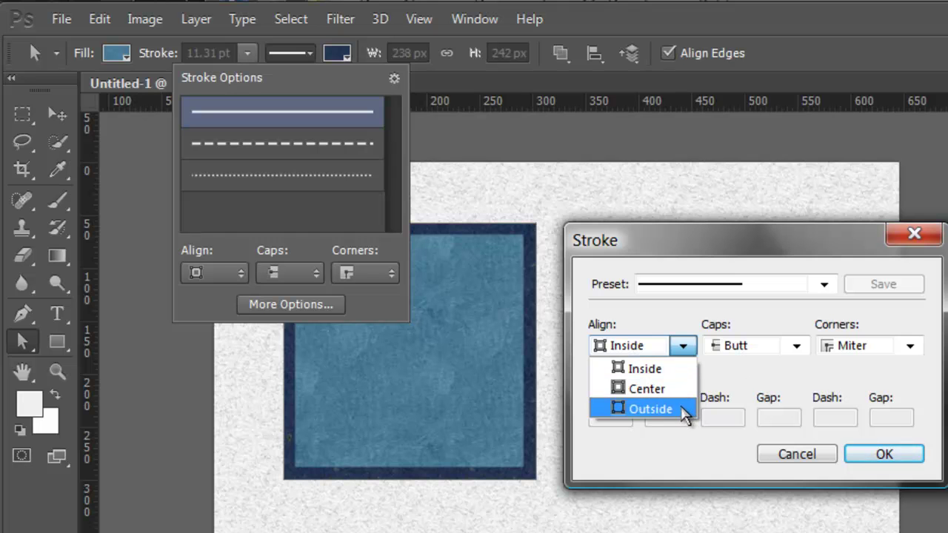
{"action": "left_click", "coordinate": [680, 411]}
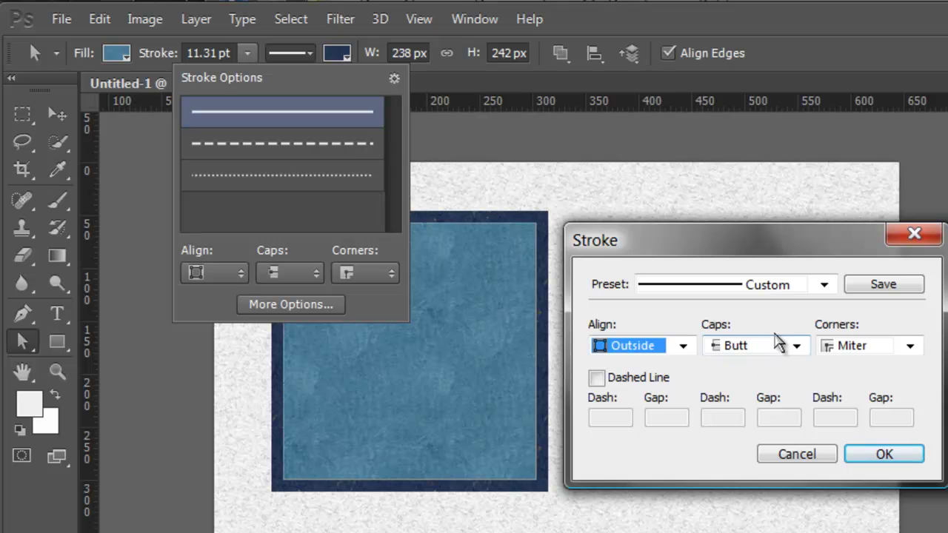
{"action": "left_click", "coordinate": [779, 345]}
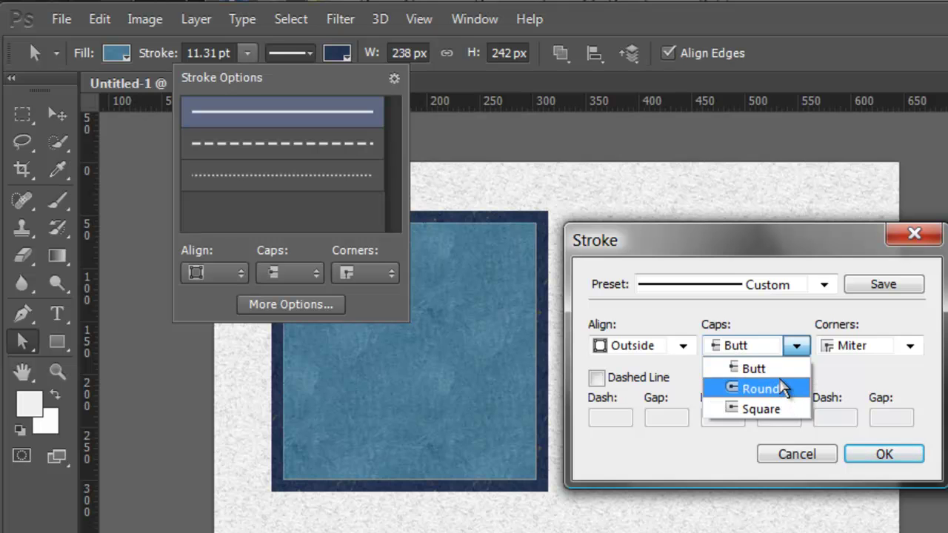
{"action": "left_click", "coordinate": [777, 368]}
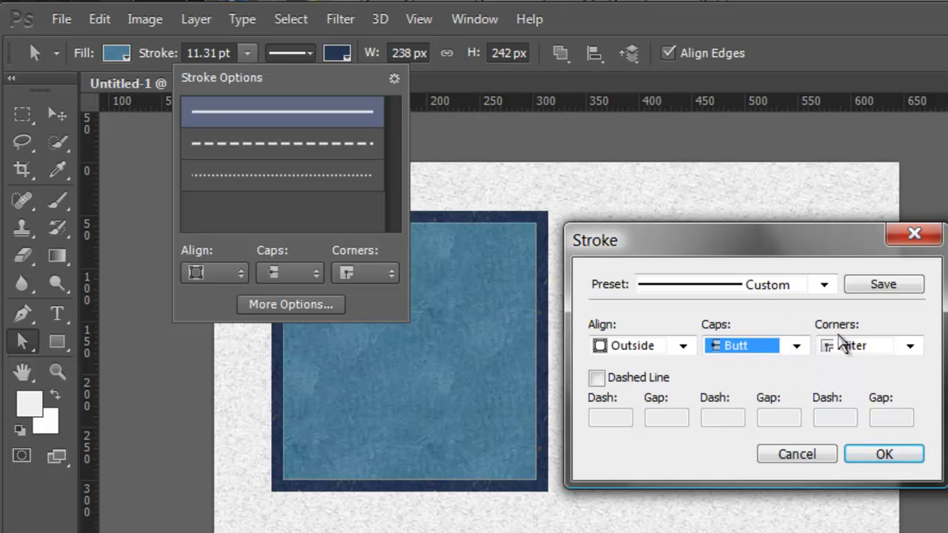
{"action": "left_click", "coordinate": [908, 349]}
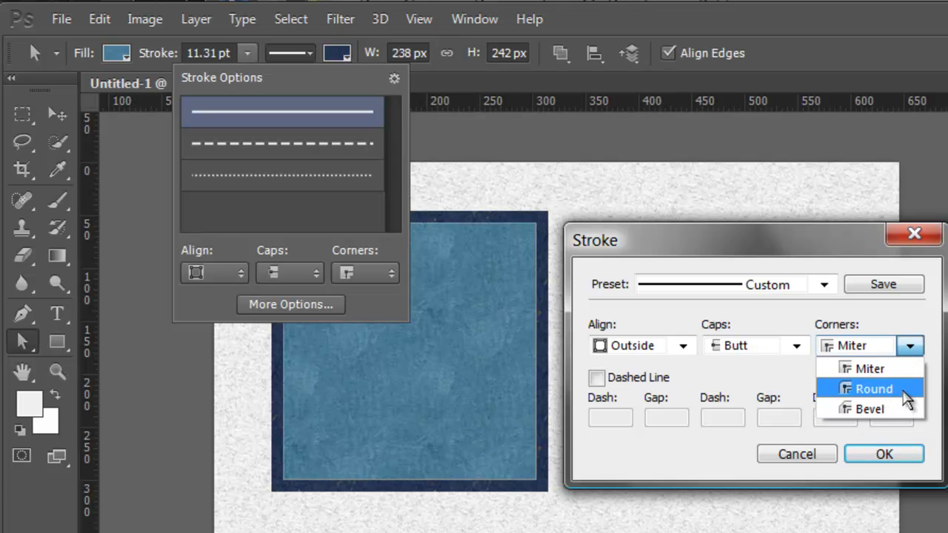
{"action": "left_click", "coordinate": [905, 390]}
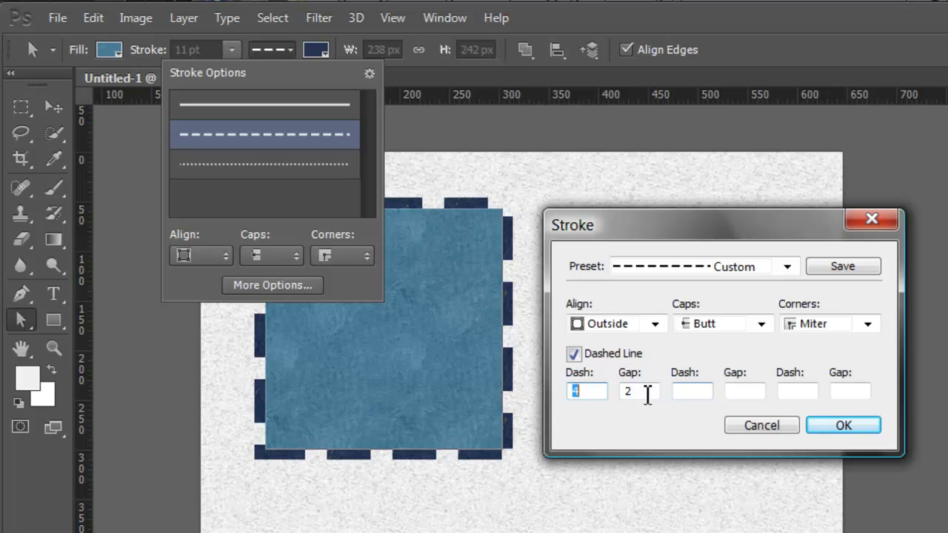
Experiment with dashed-line values, entering gap 4, then dash 1 and gap 1.
{"action": "left_click_drag", "start_coordinate": [640, 393], "coordinate": [614, 390]}
{"action": "type", "text": "1"}
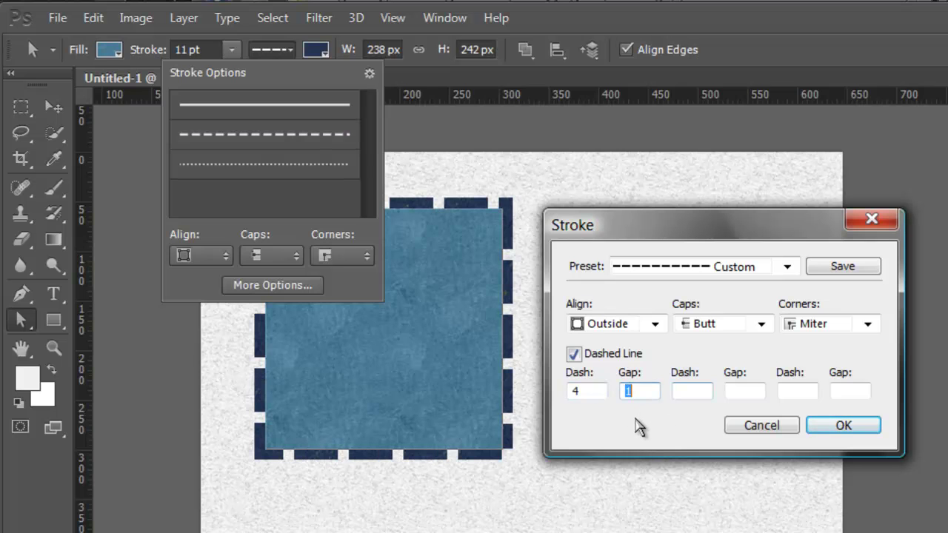
{"action": "type", "text": "4"}
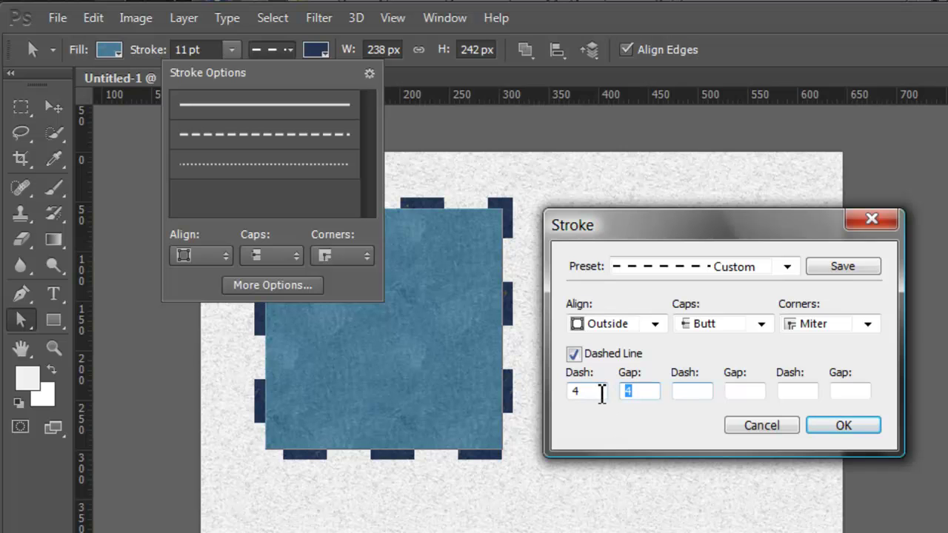
{"action": "double_click", "coordinate": [602, 393]}
{"action": "type", "text": "1"}
{"action": "key", "text": "Tab"}
{"action": "type", "text": "1"}
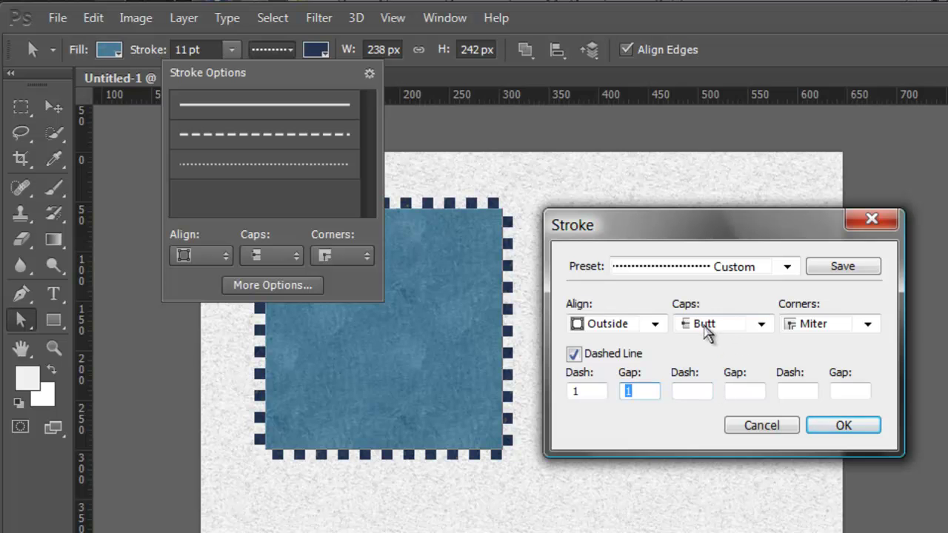
Give the stroke Round caps with dash 0, gap 2, dash 4, gap 2.
{"action": "left_click", "coordinate": [757, 324]}
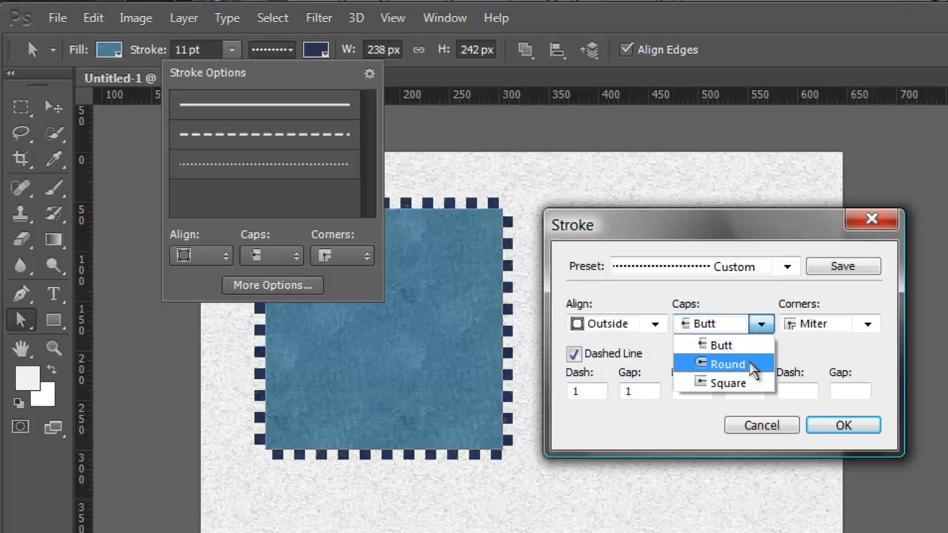
{"action": "left_click", "coordinate": [728, 364]}
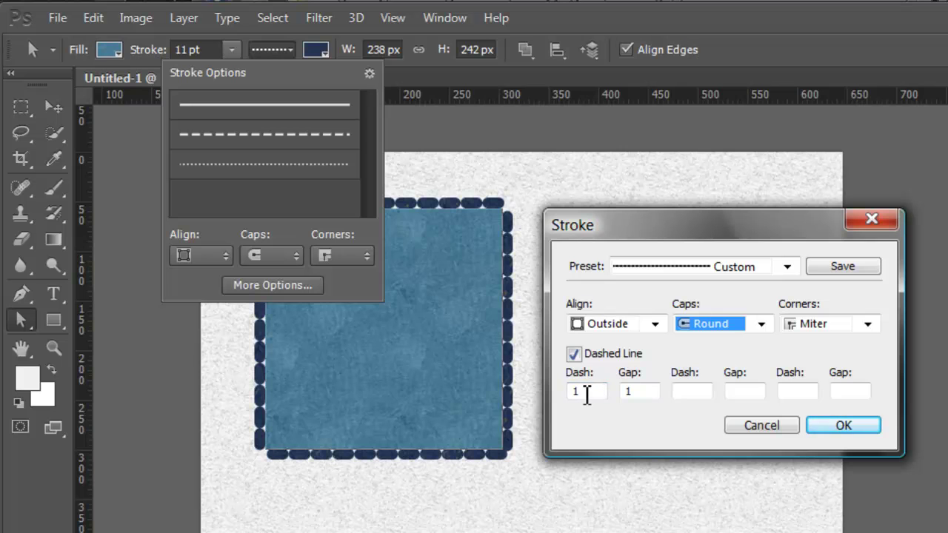
{"action": "double_click", "coordinate": [598, 391]}
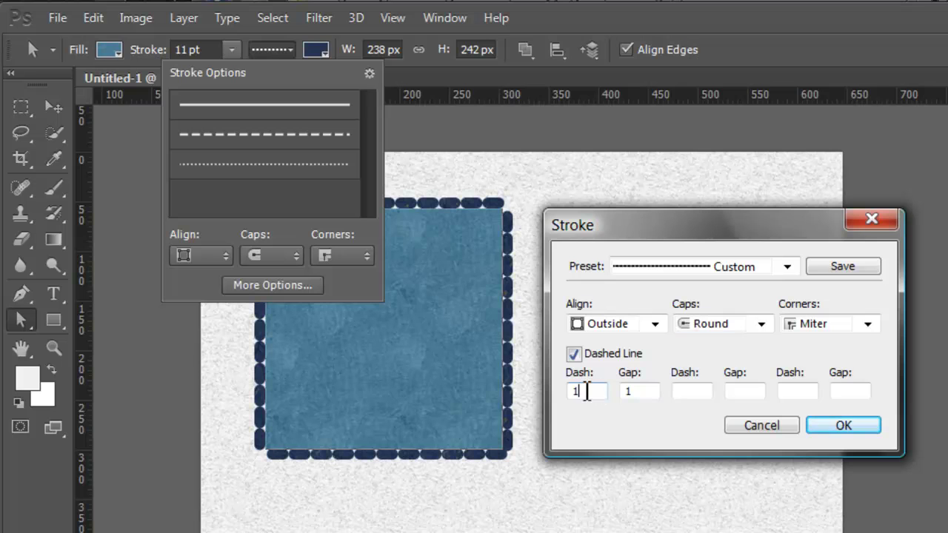
{"action": "type", "text": "0"}
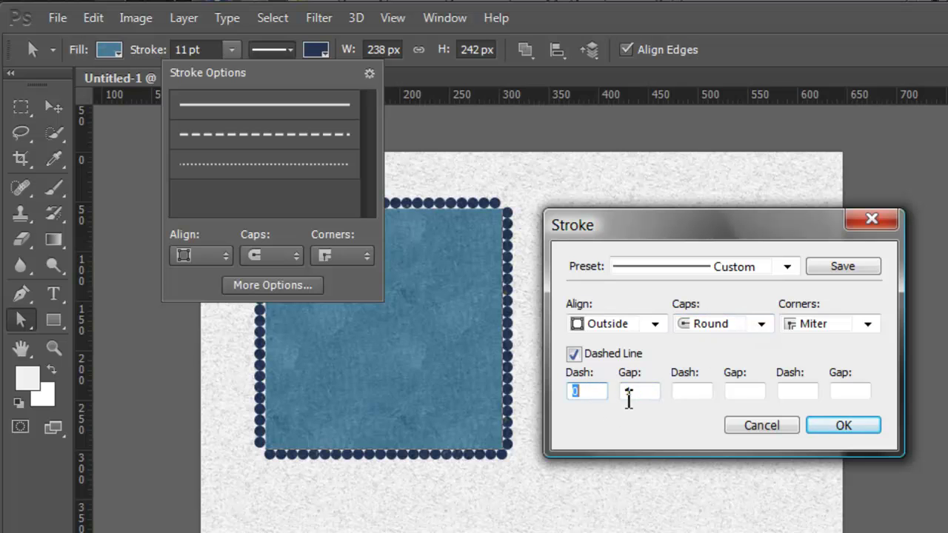
{"action": "double_click", "coordinate": [631, 391]}
{"action": "type", "text": "2"}
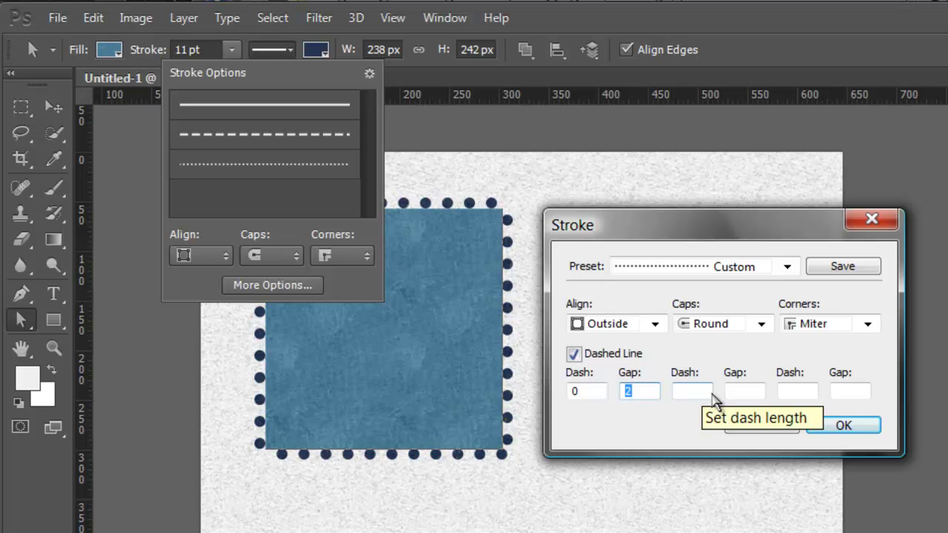
{"action": "left_click", "coordinate": [707, 393]}
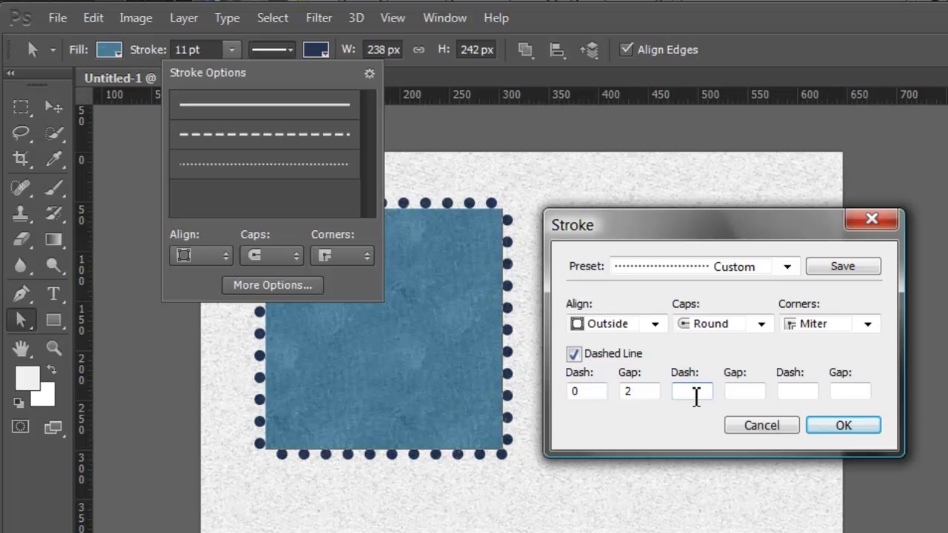
{"action": "type", "text": "4"}
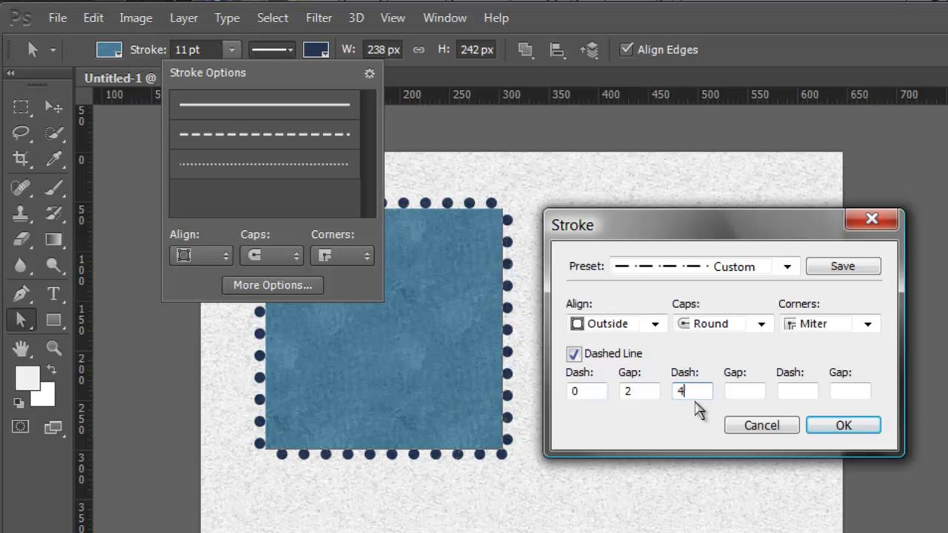
{"action": "left_click", "coordinate": [742, 393]}
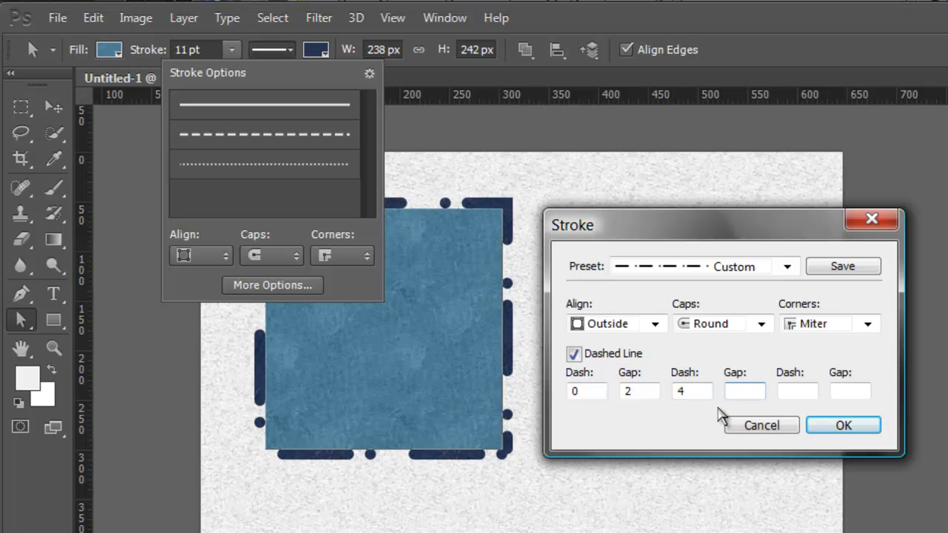
{"action": "type", "text": "2"}
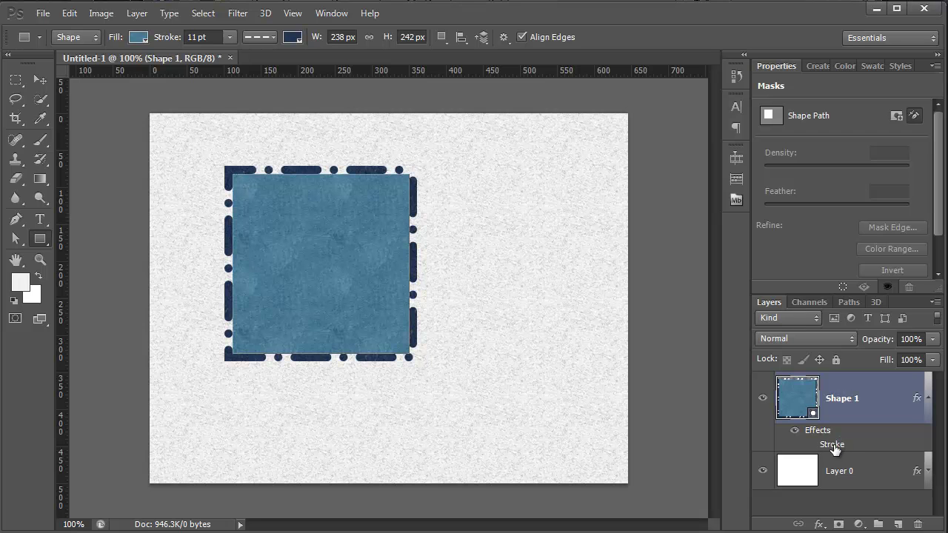
{"action": "double_click", "coordinate": [832, 444]}
{"action": "left_click_drag", "start_coordinate": [517, 84], "coordinate": [539, 81]}
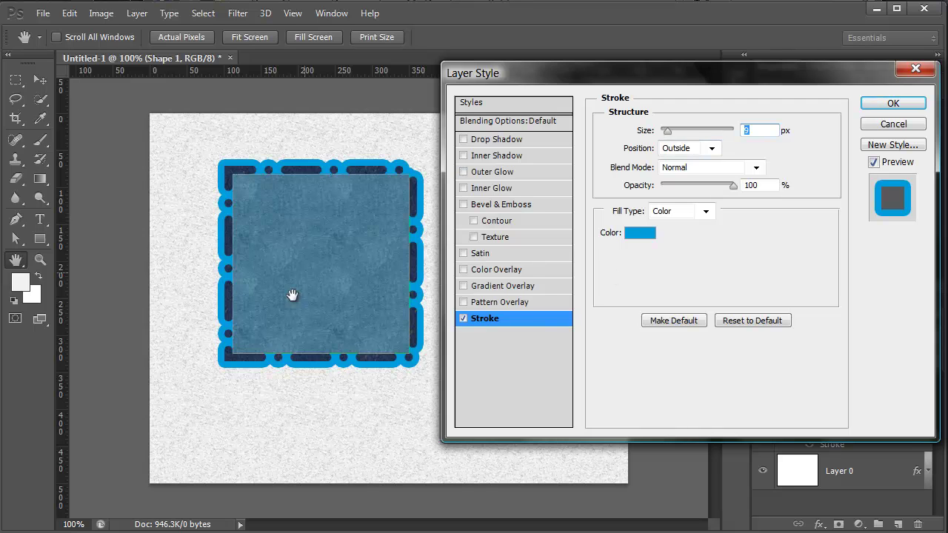
{"action": "left_click_drag", "start_coordinate": [670, 137], "coordinate": [663, 148]}
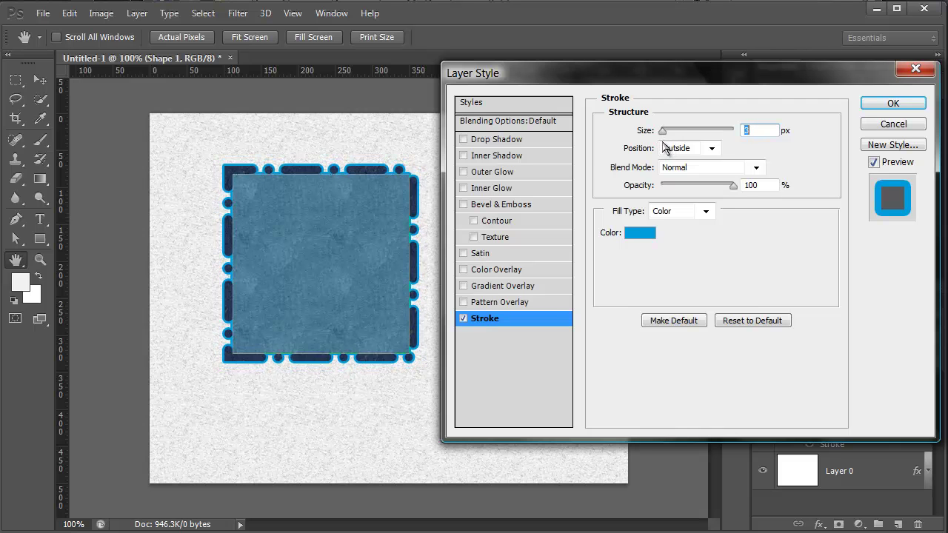
{"action": "left_click", "coordinate": [463, 318]}
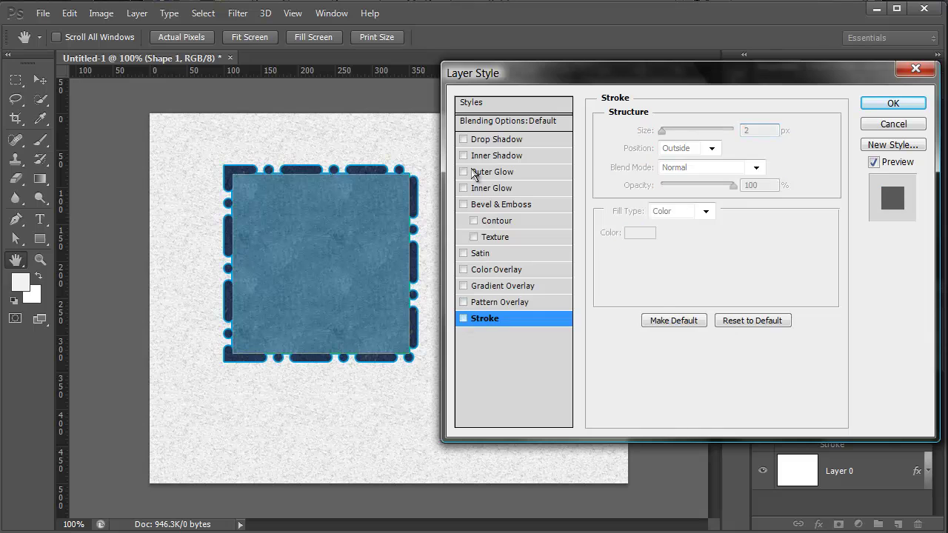
{"action": "left_click", "coordinate": [497, 141]}
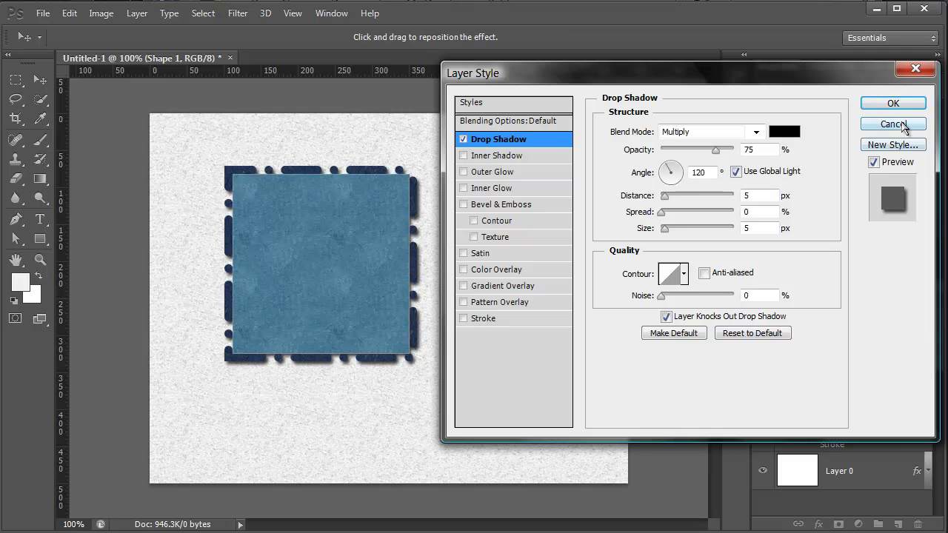
{"action": "key", "text": "Escape"}
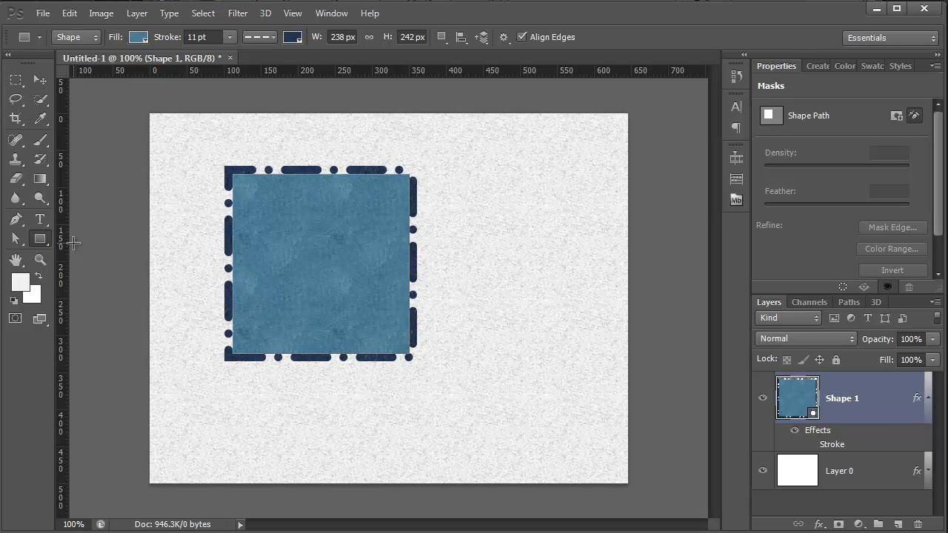
Switch tools from Ellipse through Path Selection to the Pen Tool.
{"action": "right_click", "coordinate": [50, 241]}
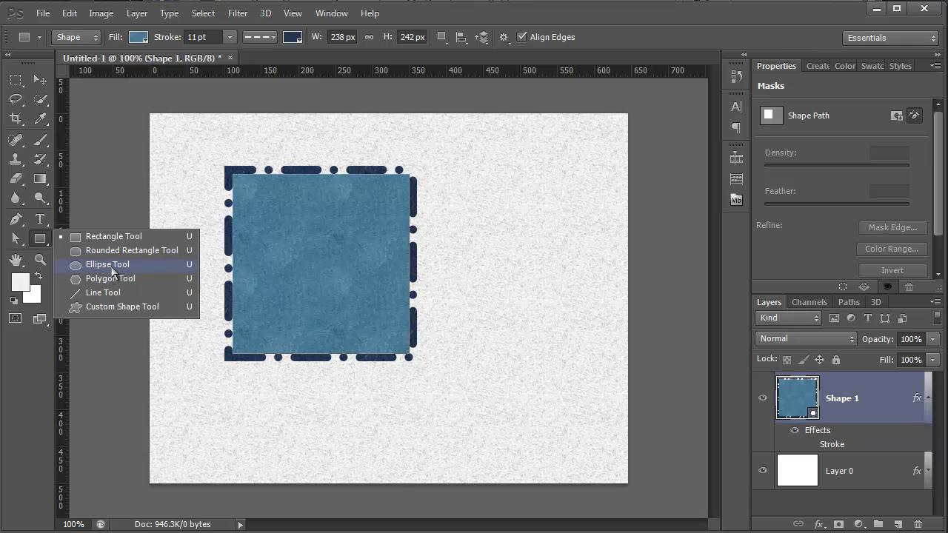
{"action": "left_click", "coordinate": [148, 279]}
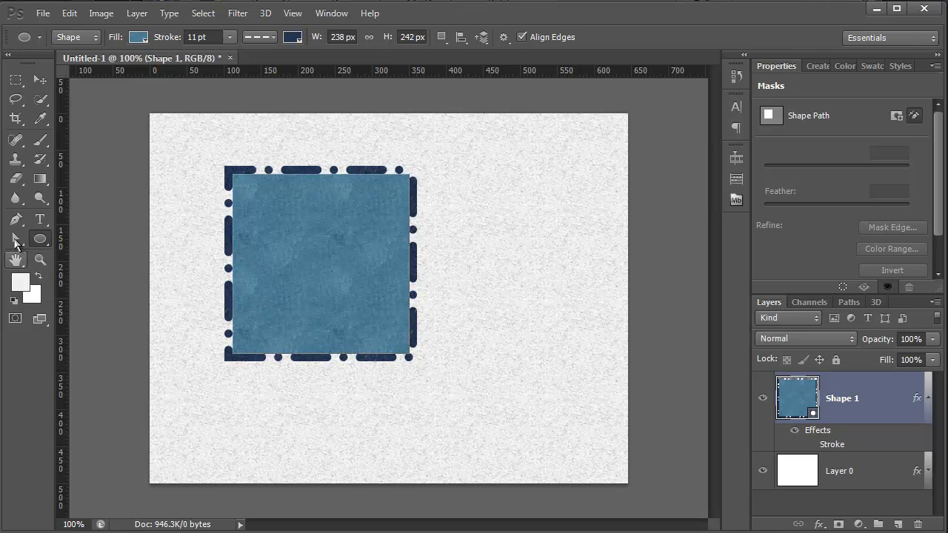
{"action": "left_click", "coordinate": [16, 240]}
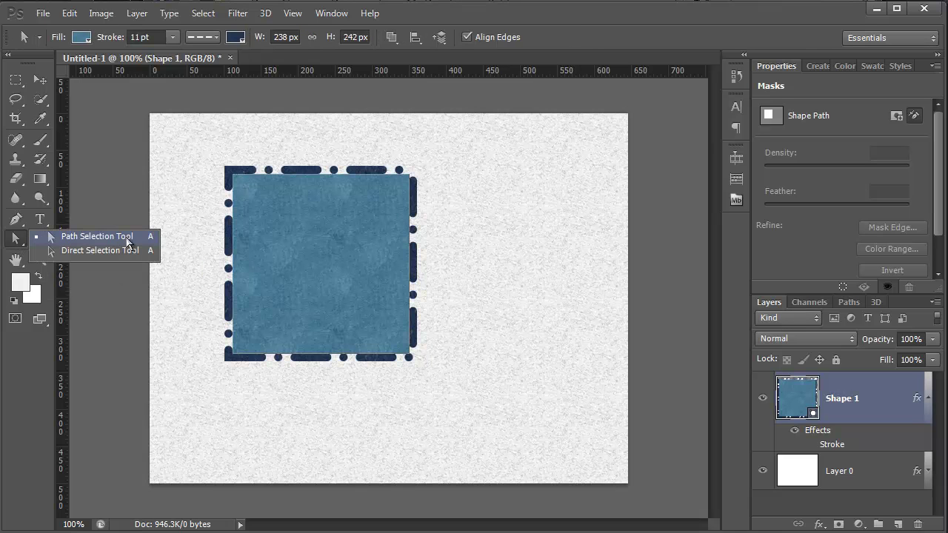
{"action": "left_click", "coordinate": [38, 238]}
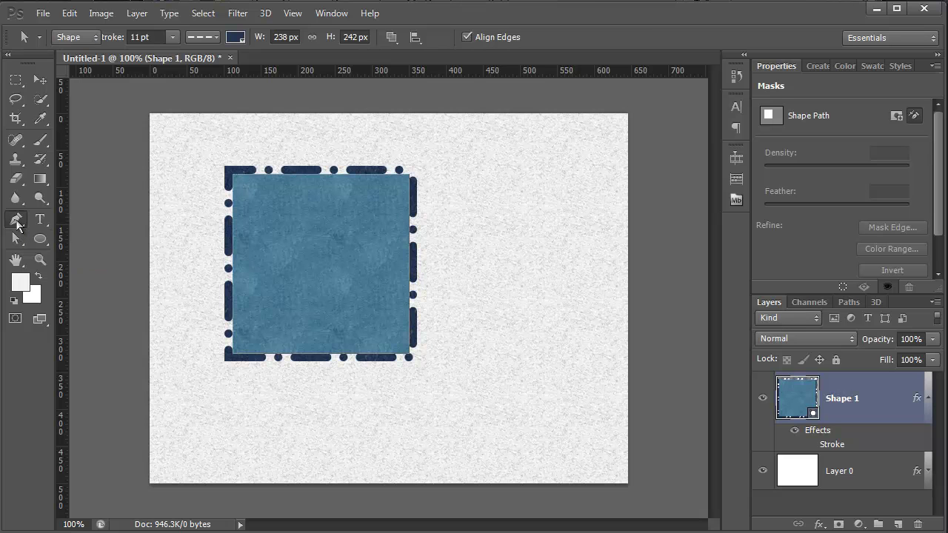
{"action": "left_click", "coordinate": [16, 220]}
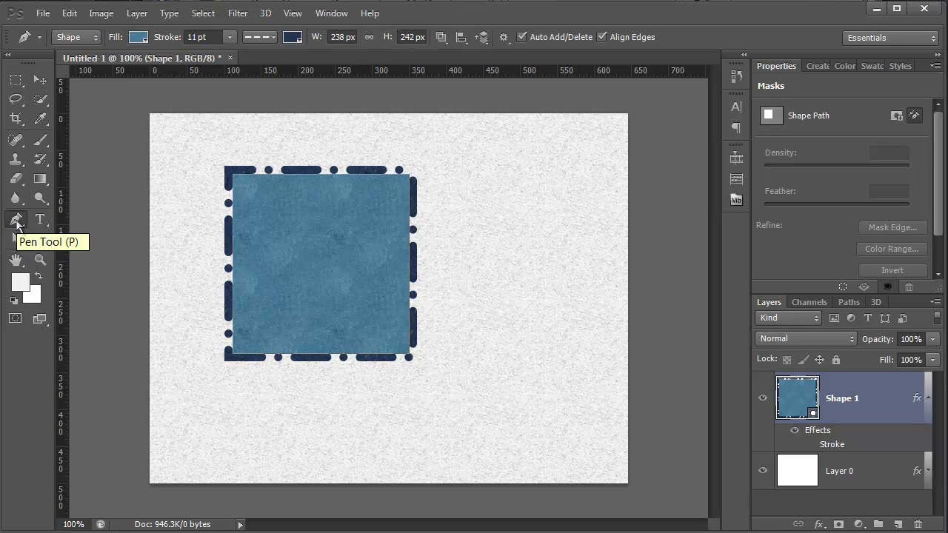